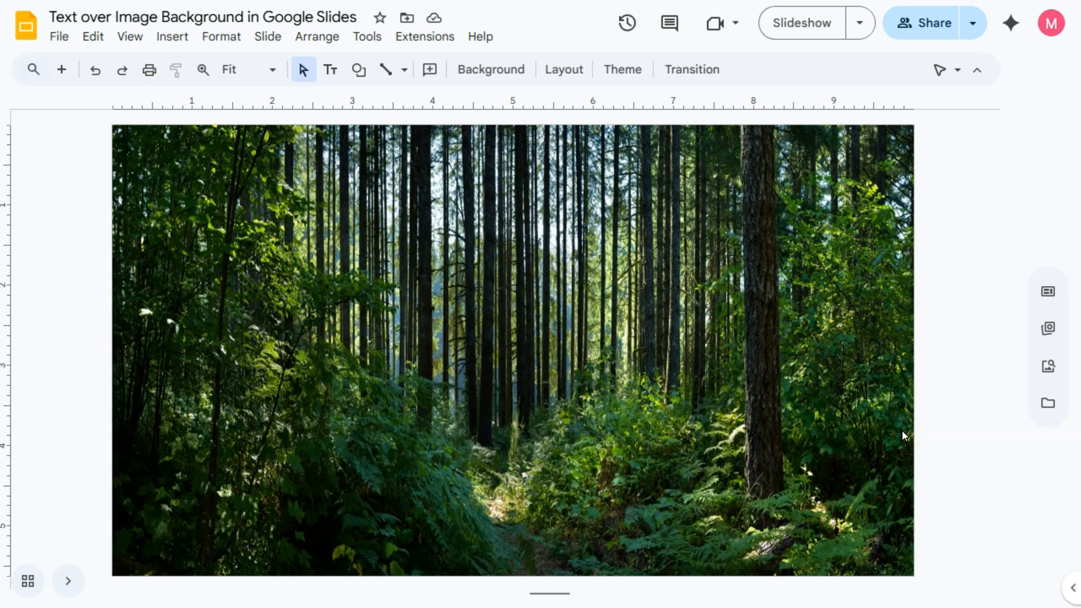
drag(483, 344, 695, 357)
drag(943, 350, 692, 380)
click(510, 69)
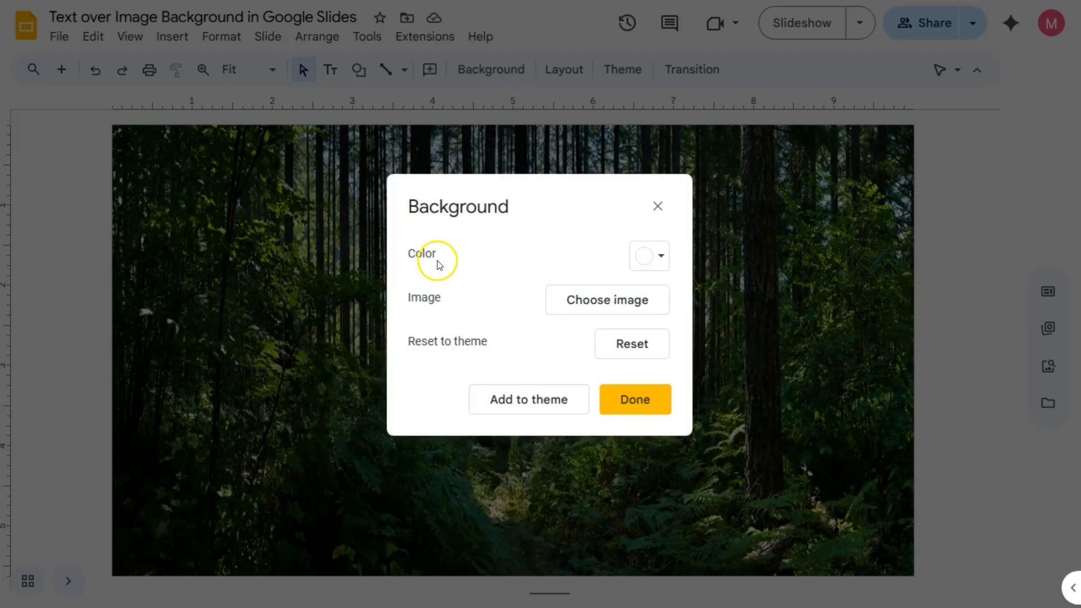
click(658, 401)
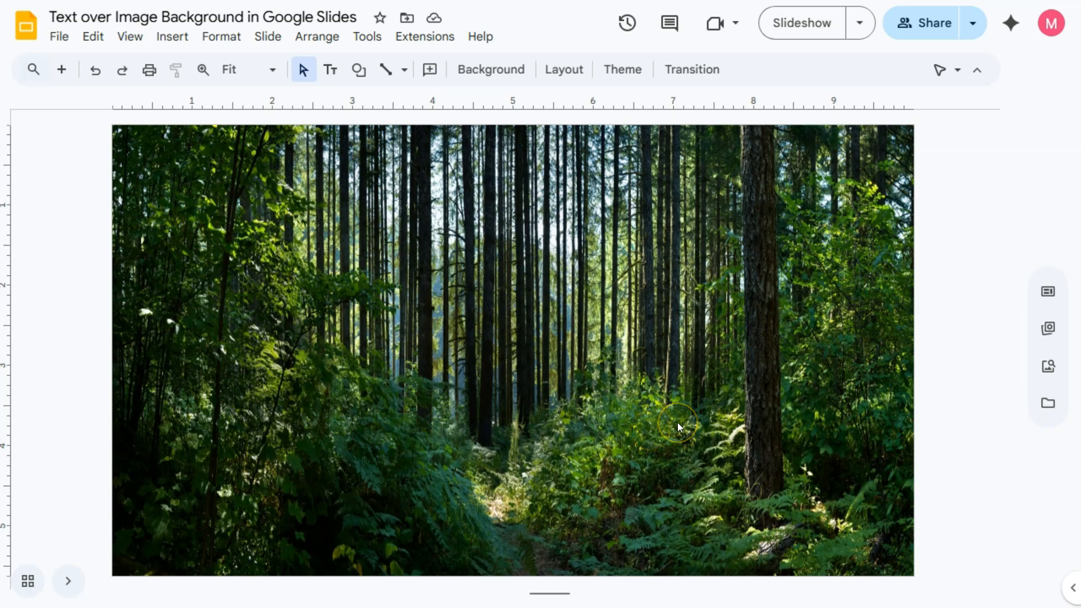
- Insert word art reading "SAMPLE TEXT" on the slide and set its font to Zilla Slab
click(172, 36)
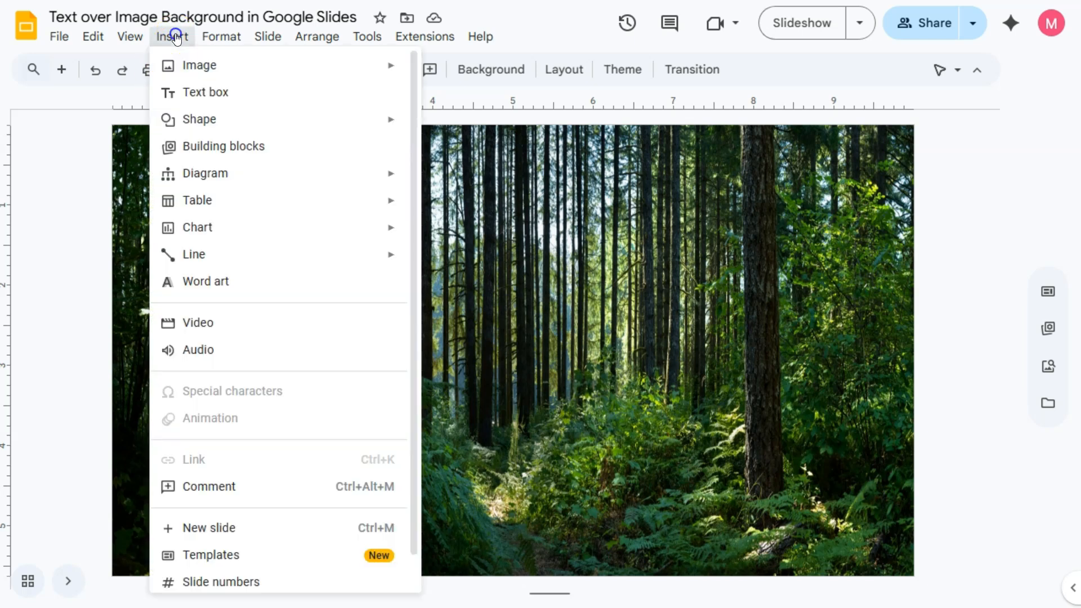
click(217, 282)
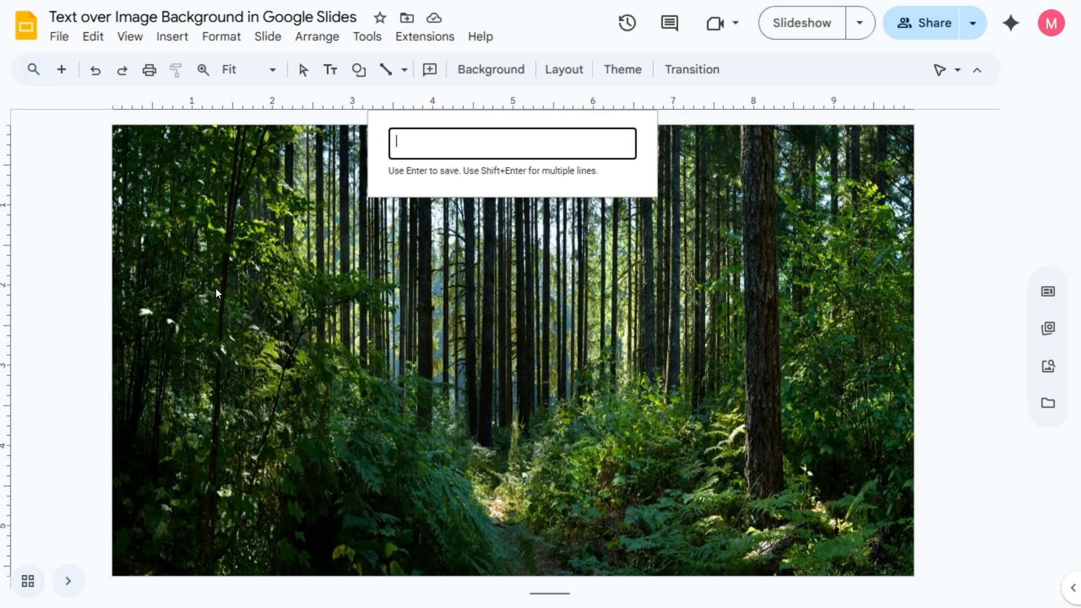
text(SAMPLE TEXT)
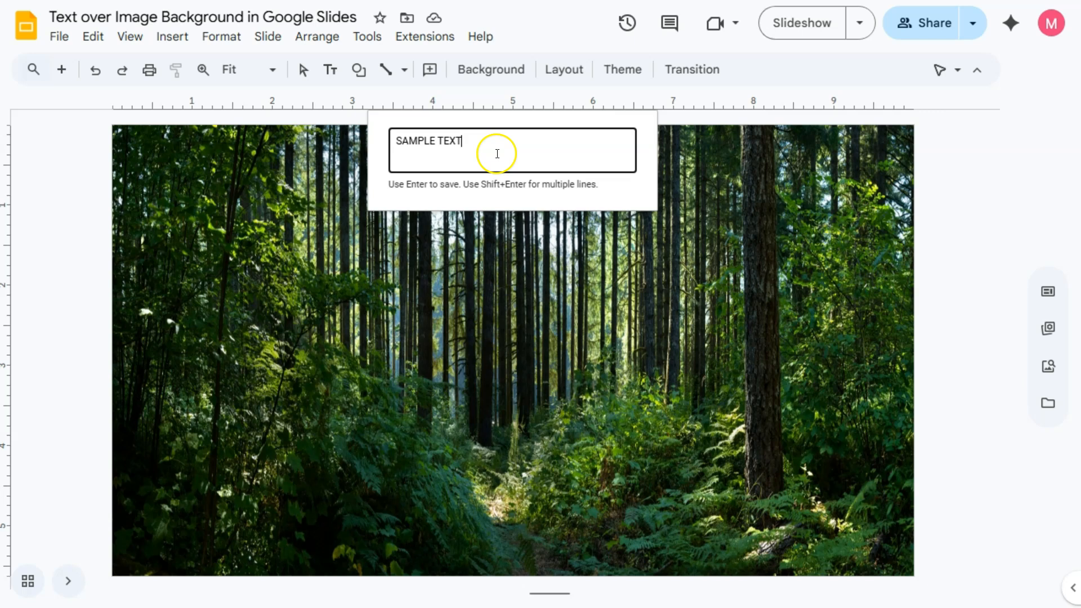
key(Return)
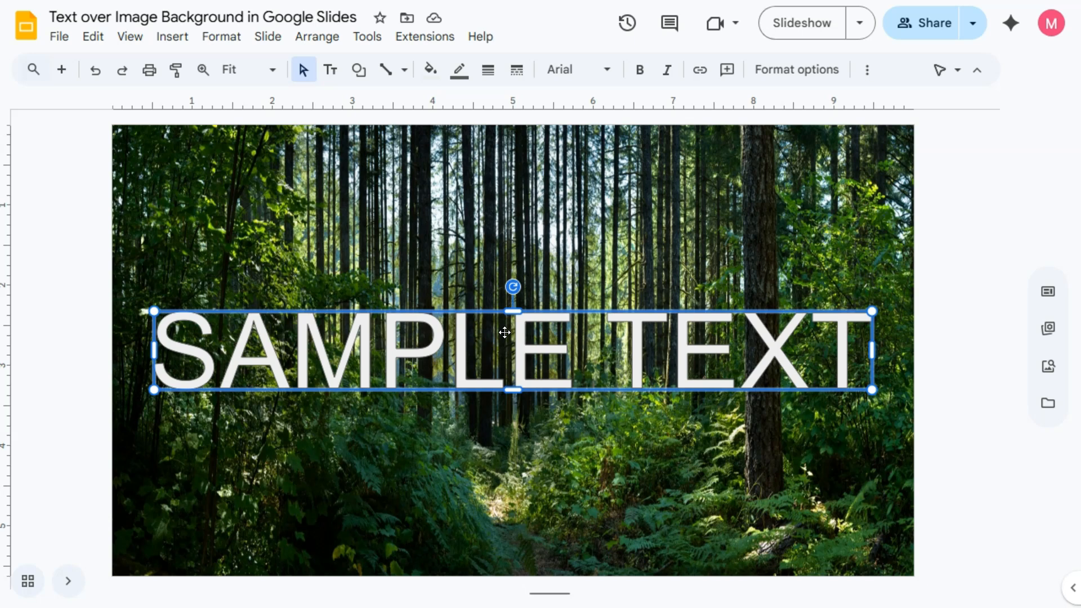
click(606, 70)
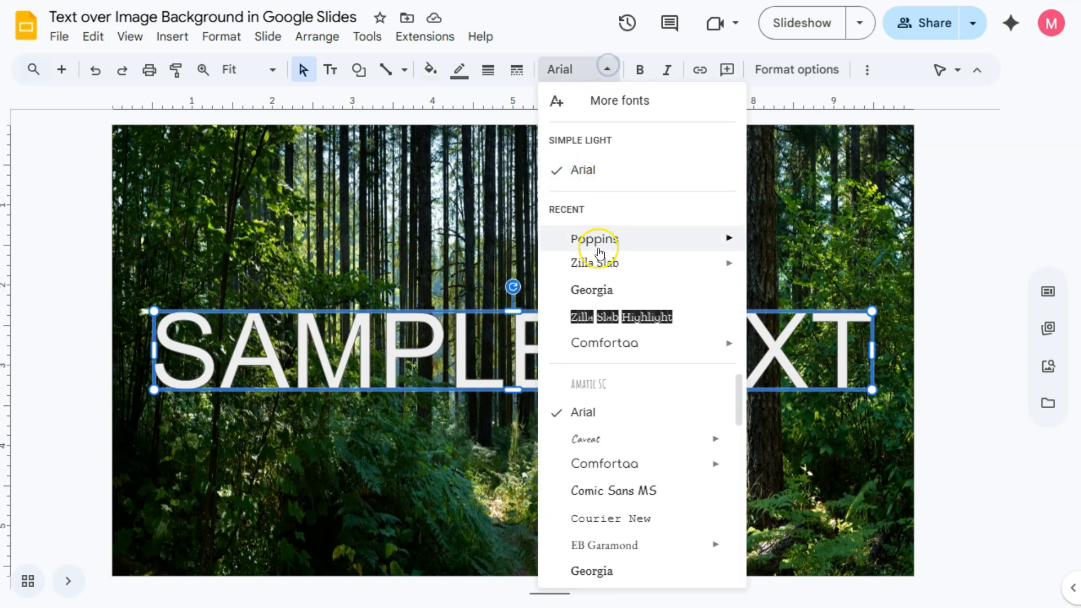
click(670, 265)
- Move the word art to the lower-right part of the forest image and make its outline transparent
drag(509, 314, 640, 490)
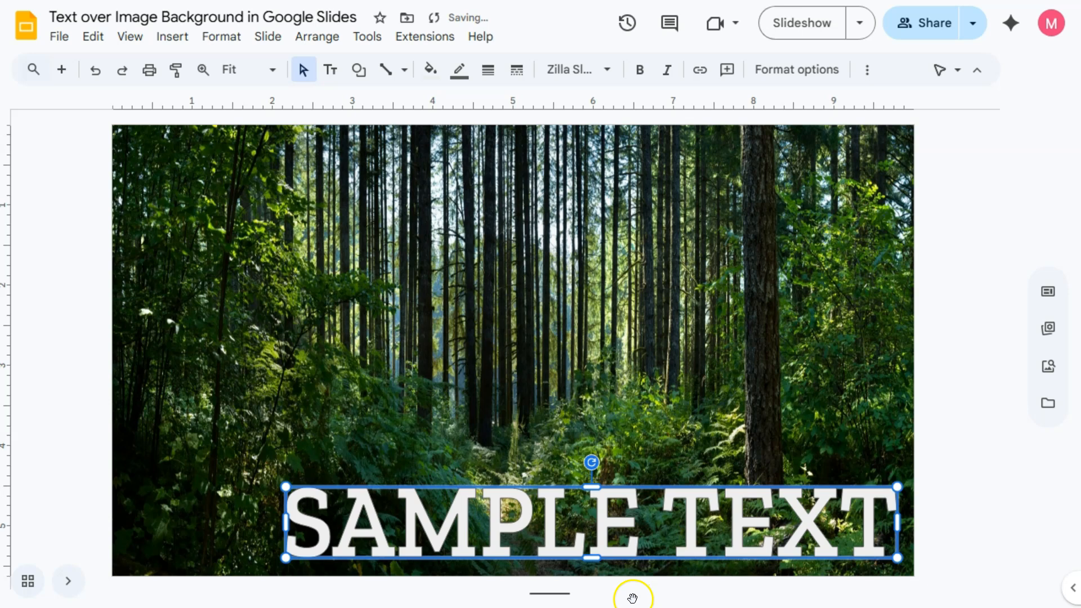
click(461, 75)
click(514, 378)
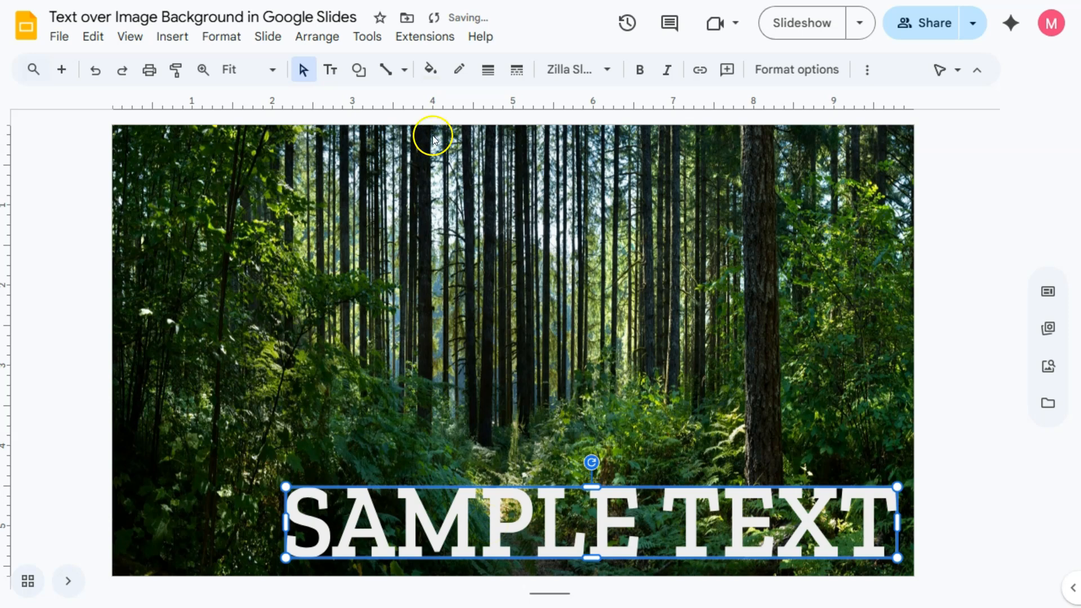
- Start a custom linear gradient fill for the word art, with its first stop a bright green sampled from the foliage
click(430, 70)
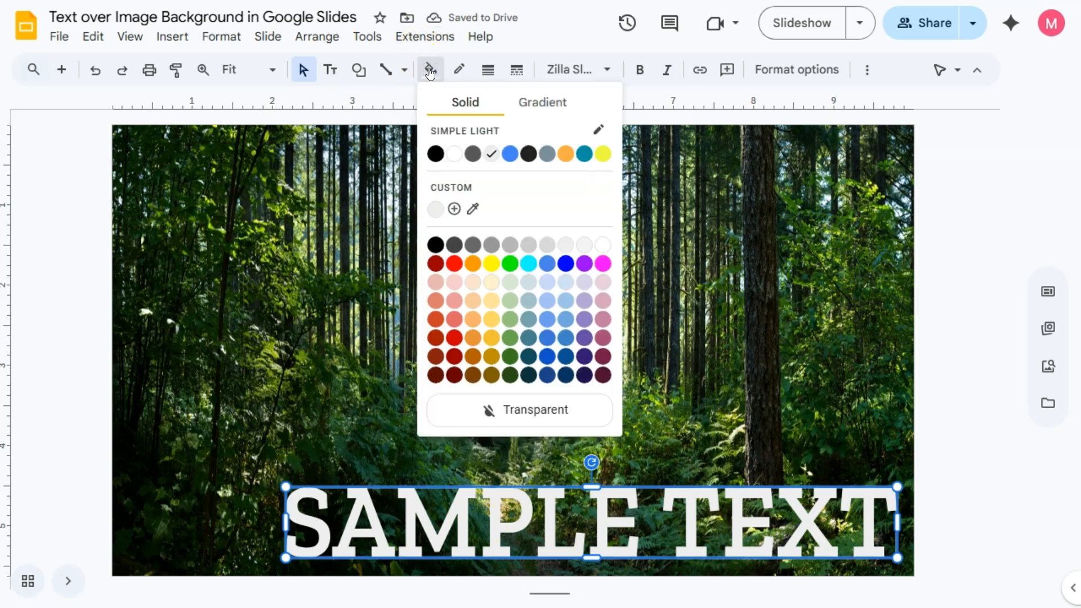
click(552, 103)
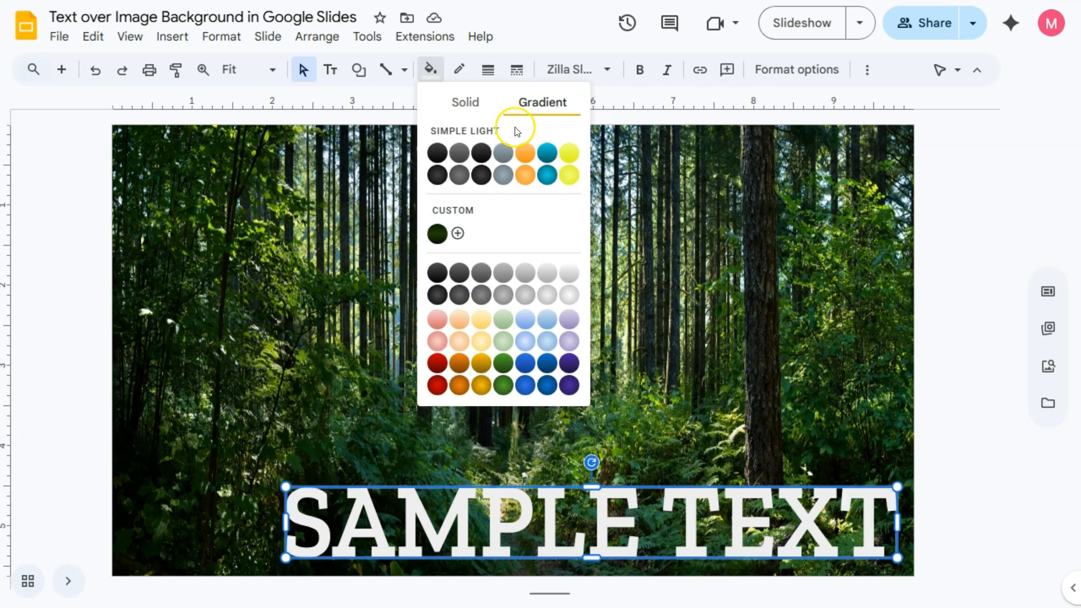
click(458, 234)
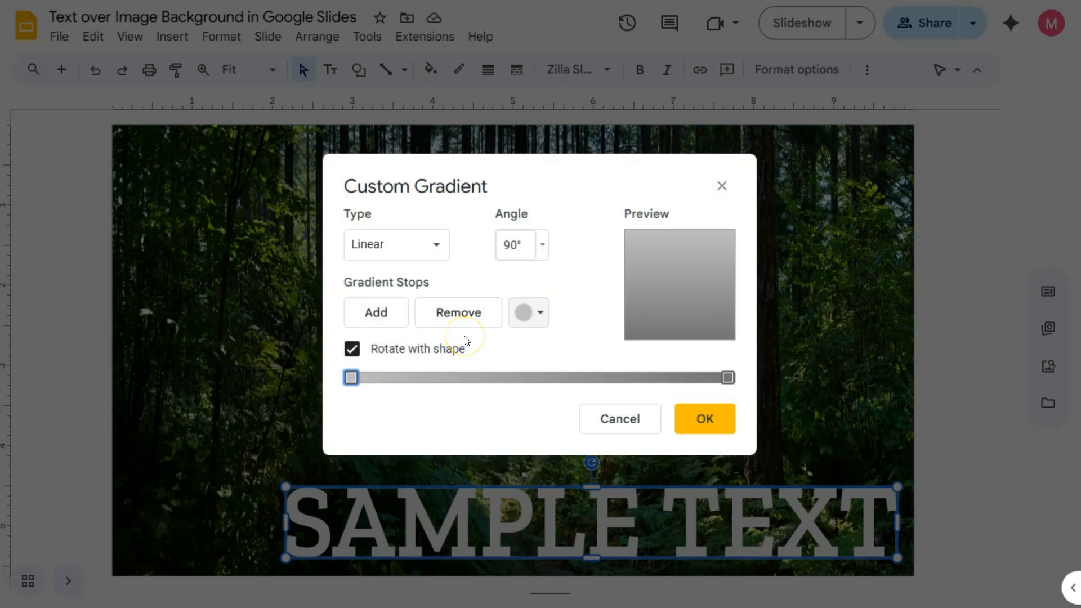
click(728, 378)
click(352, 378)
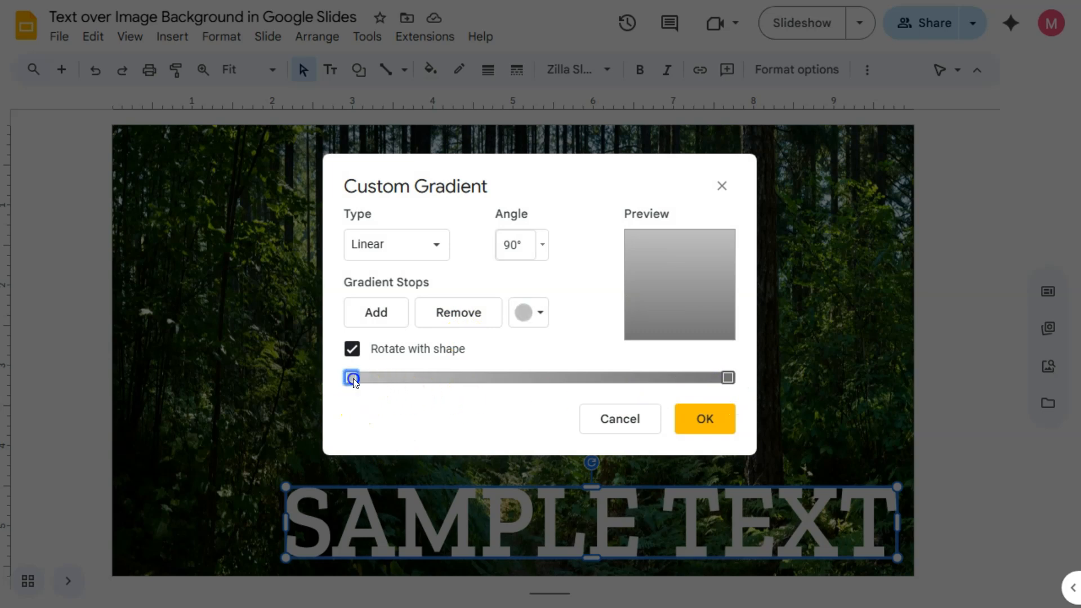
click(540, 320)
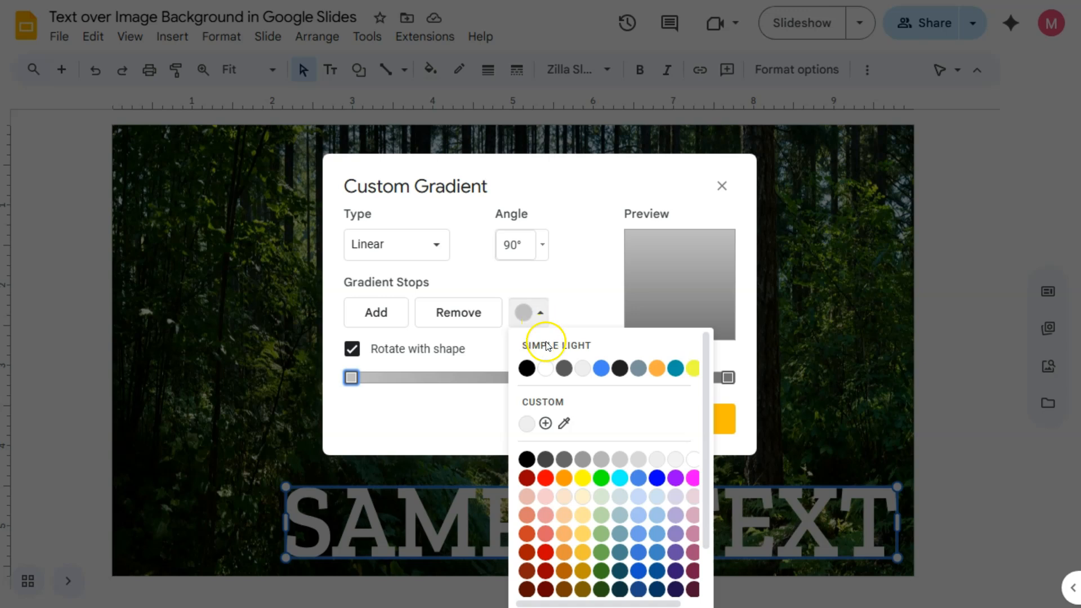
click(565, 424)
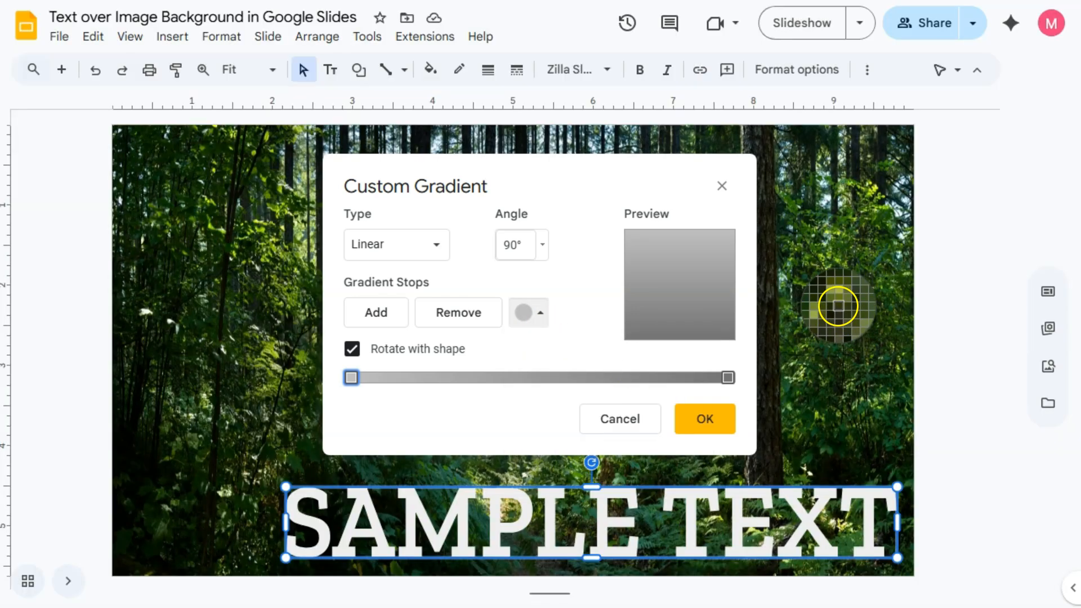
click(806, 305)
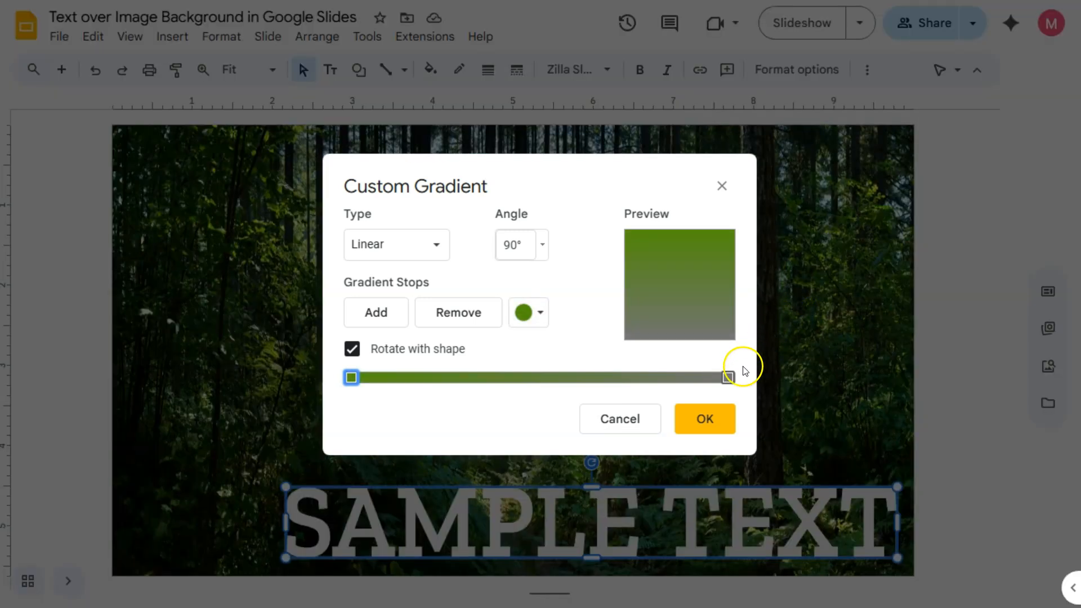
- Set the gradient's end stop to a near-black colour sampled from the large tree trunk in the background image
click(728, 378)
click(528, 313)
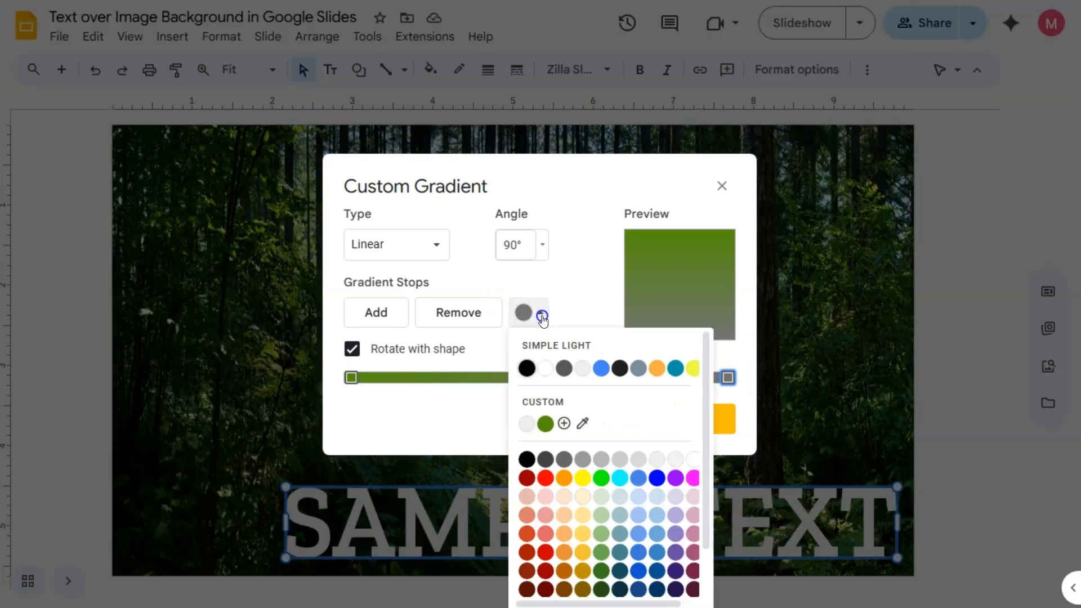
click(582, 422)
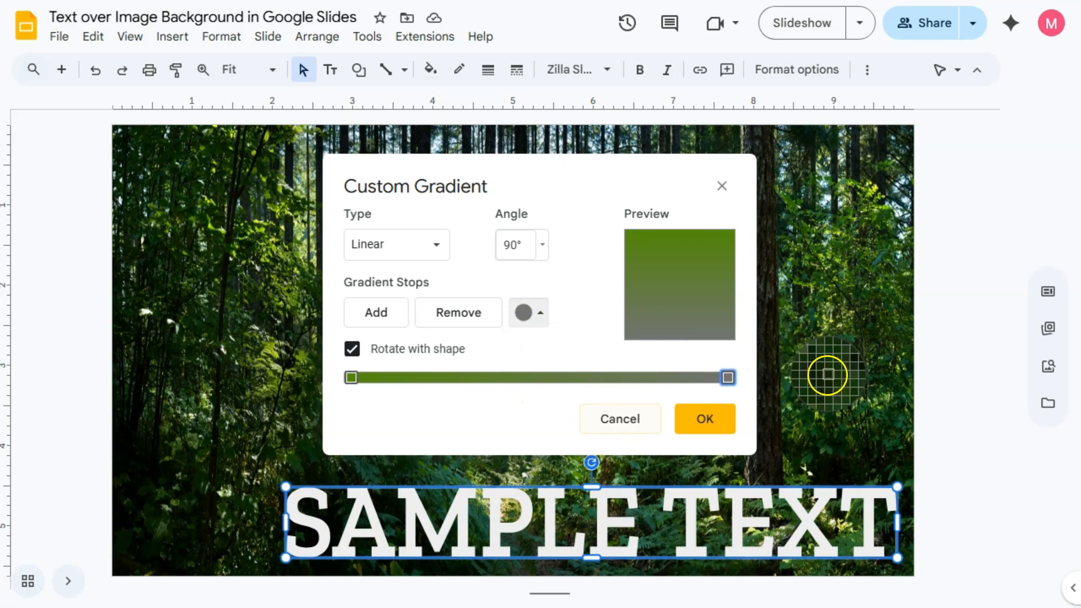
click(780, 379)
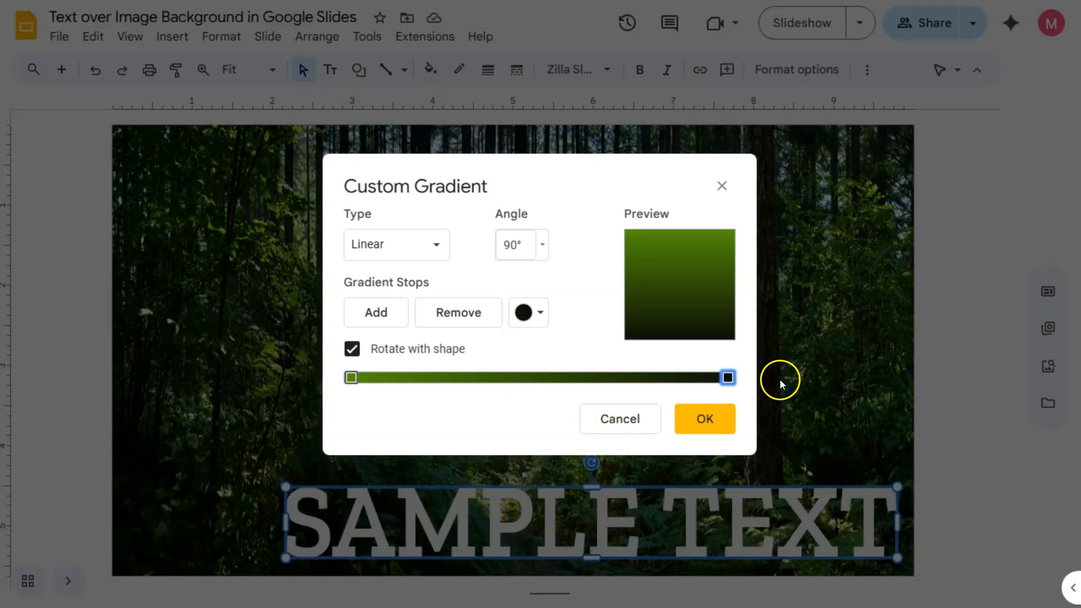
- Add a middle gradient stop in a dark green sampled from the foliage, shift it slightly toward the dark end, and apply the gradient
click(383, 313)
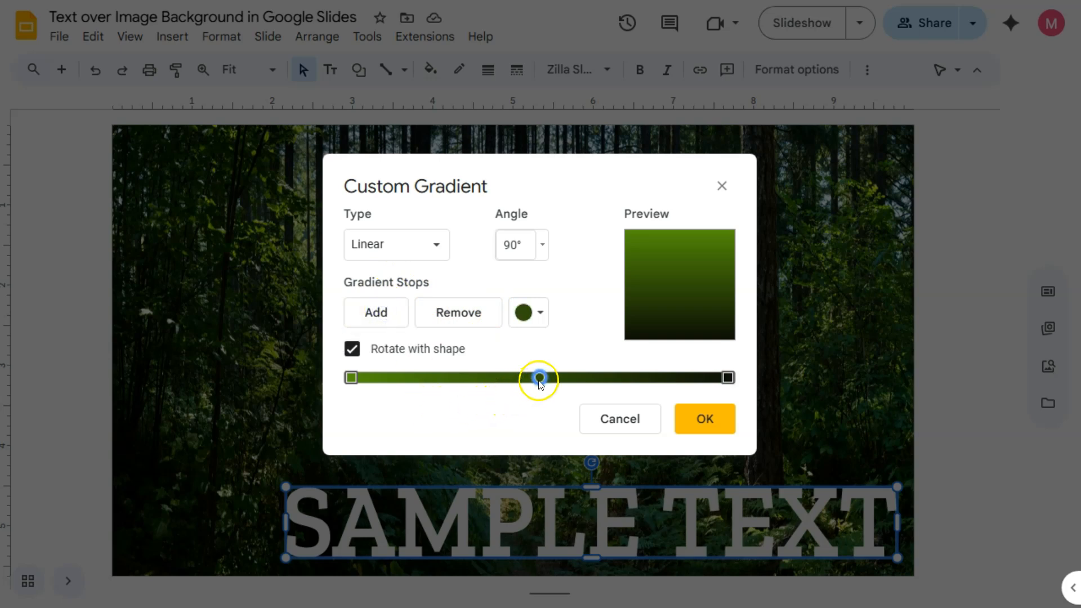
click(541, 325)
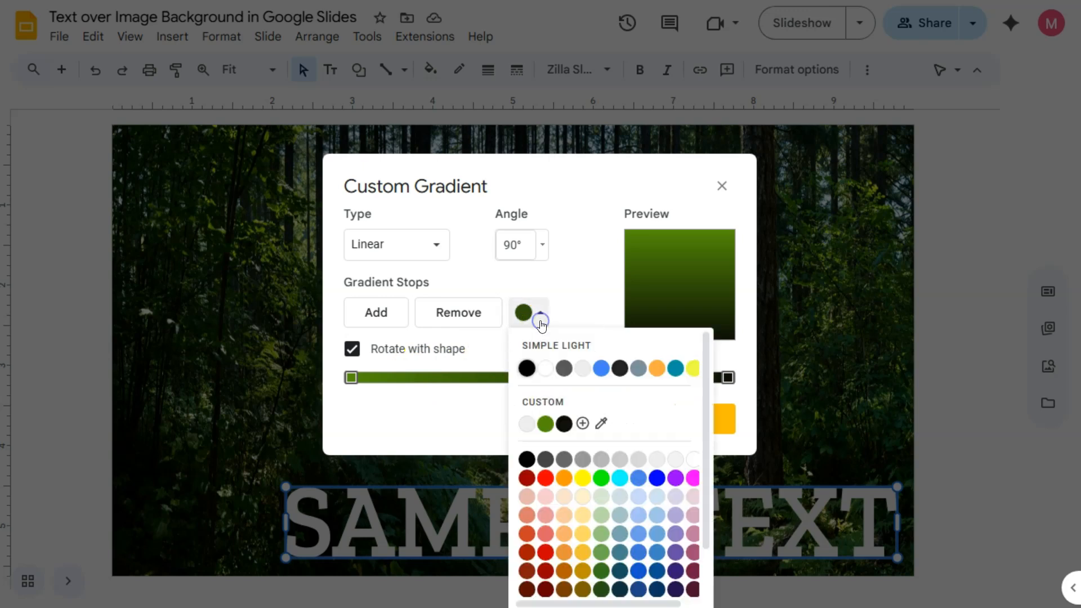
click(600, 427)
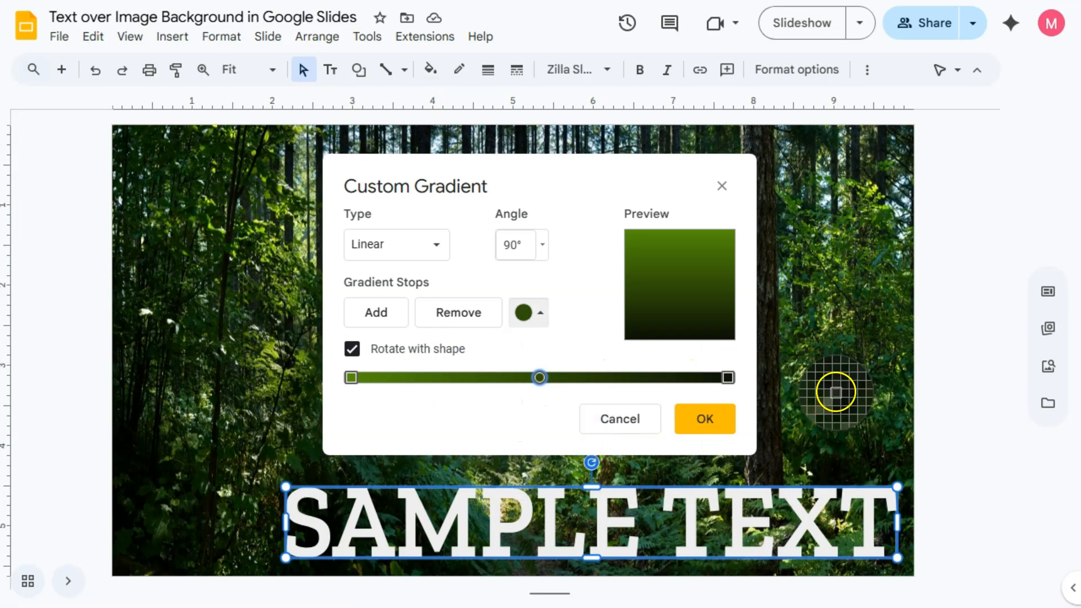
click(804, 410)
mouse_move(538, 382)
mouse_down()
mouse_move(478, 379)
mouse_move(615, 384)
mouse_move(463, 373)
mouse_move(676, 376)
mouse_move(550, 377)
mouse_up()
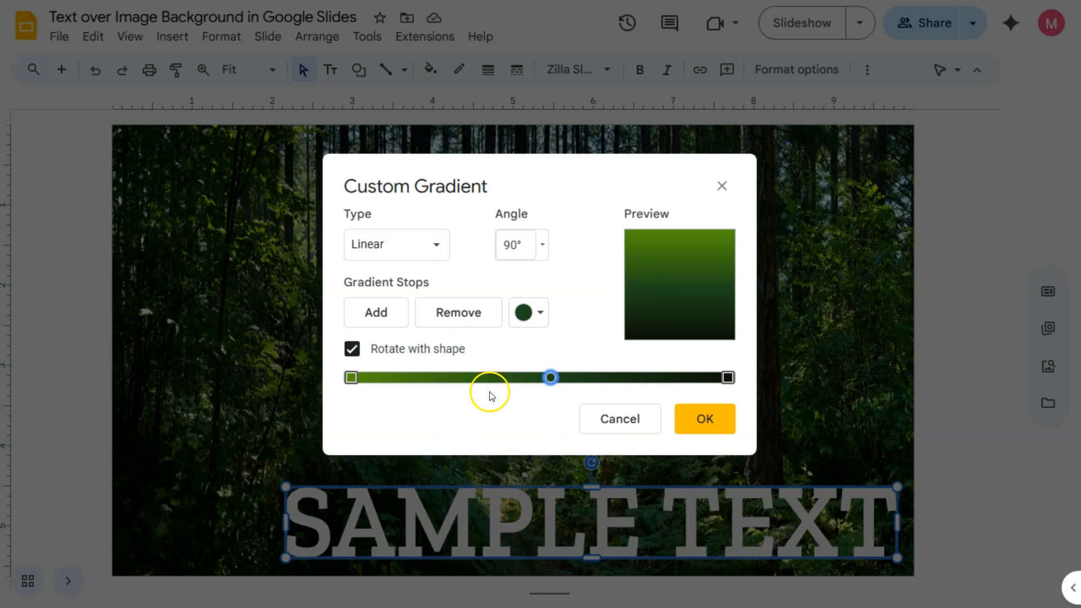
click(704, 419)
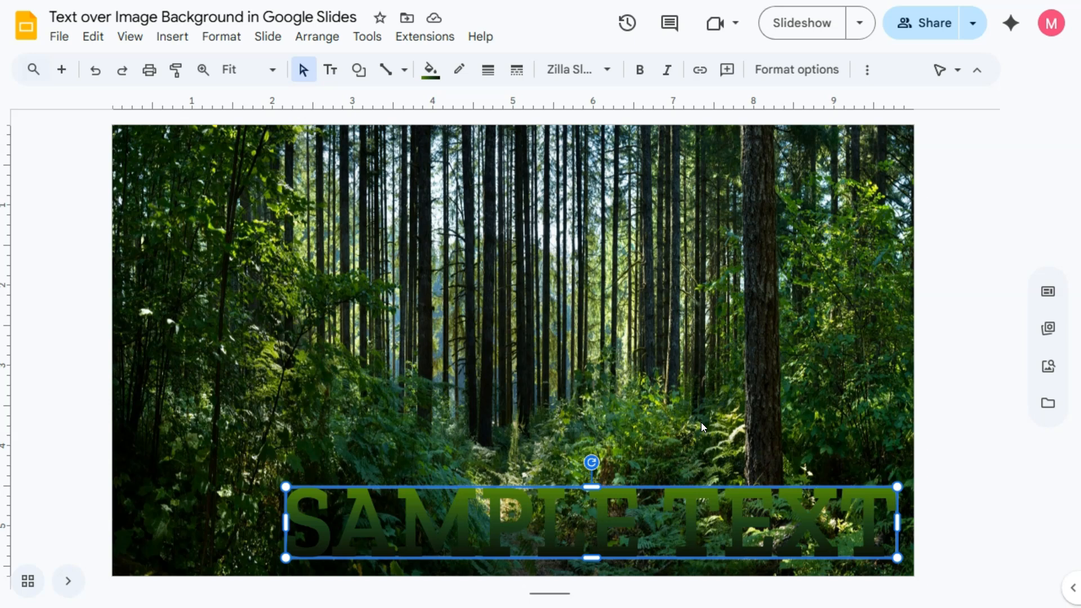
- Turn on a drop shadow for the word art and set the shadow colour to white
click(796, 69)
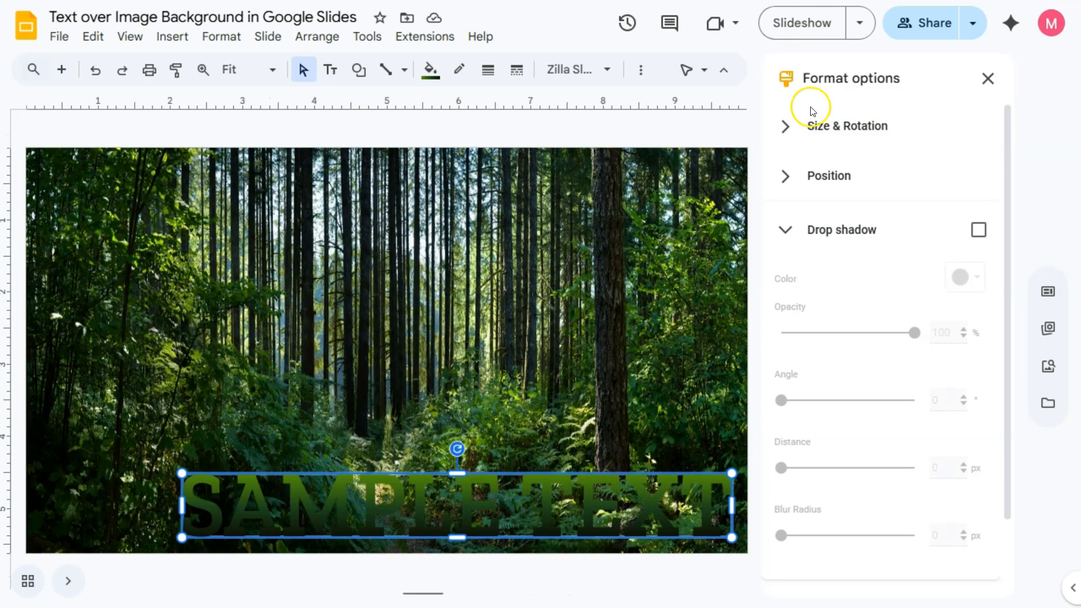
click(978, 230)
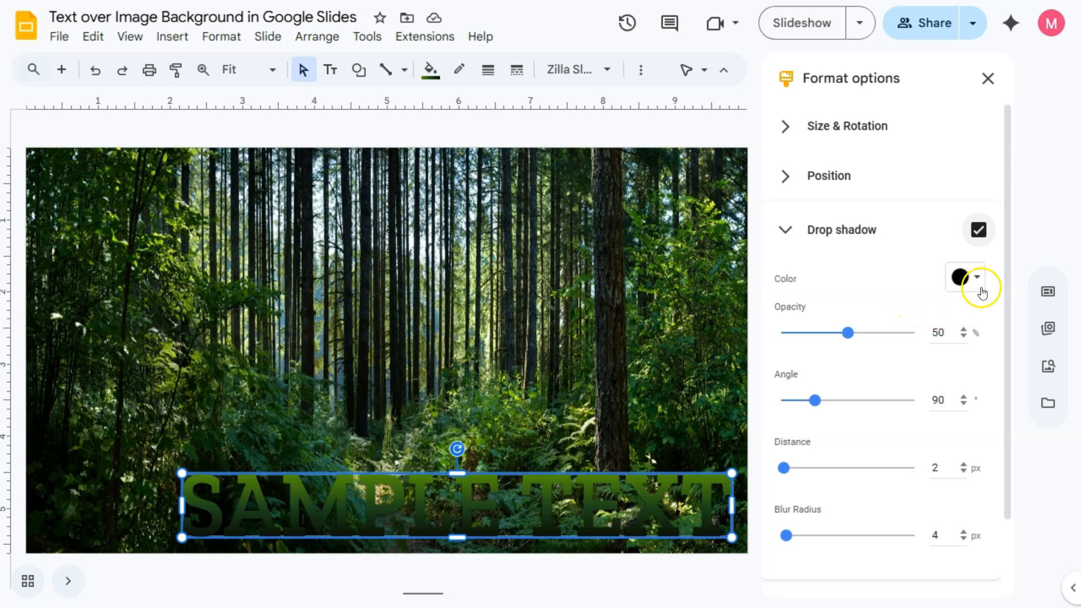
click(978, 280)
click(817, 333)
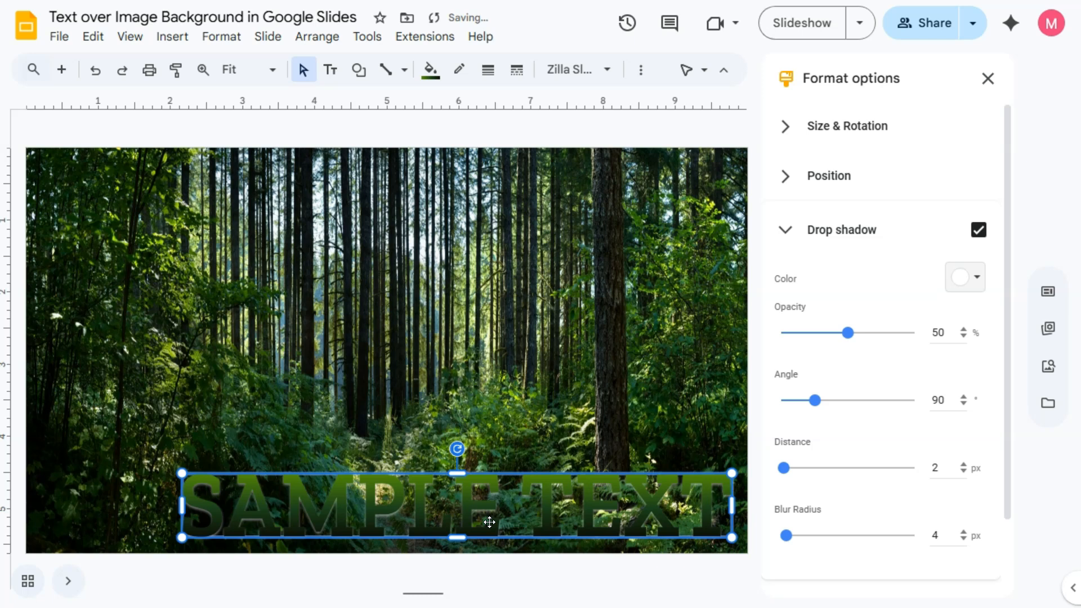
- Set the drop shadow to 91% opacity, 0° angle, 0 px distance and 11 px blur radius, and deselect the word art
drag(847, 332, 901, 337)
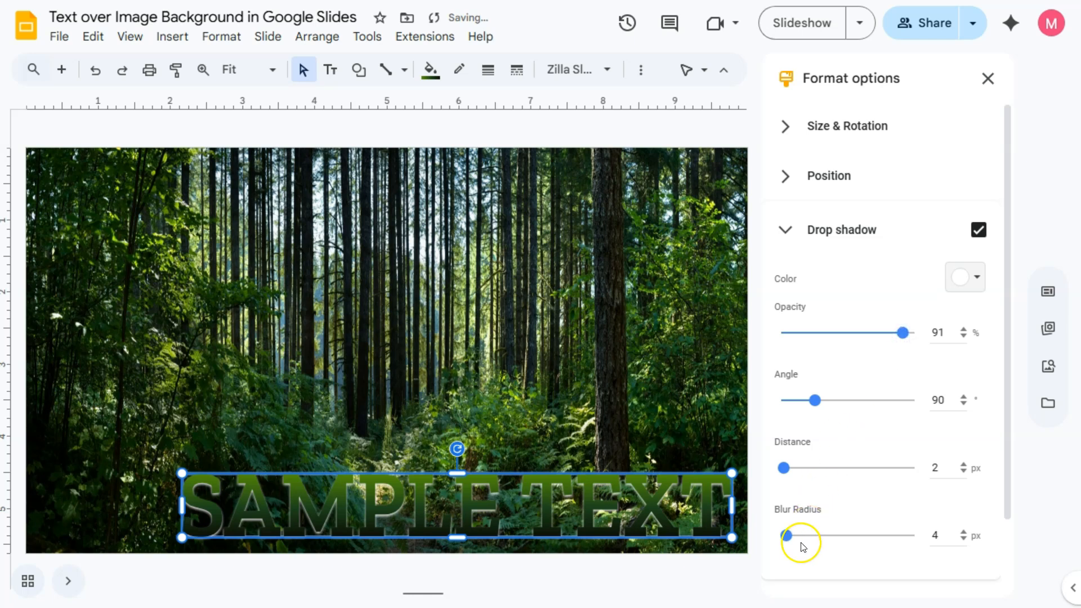
drag(784, 468, 769, 468)
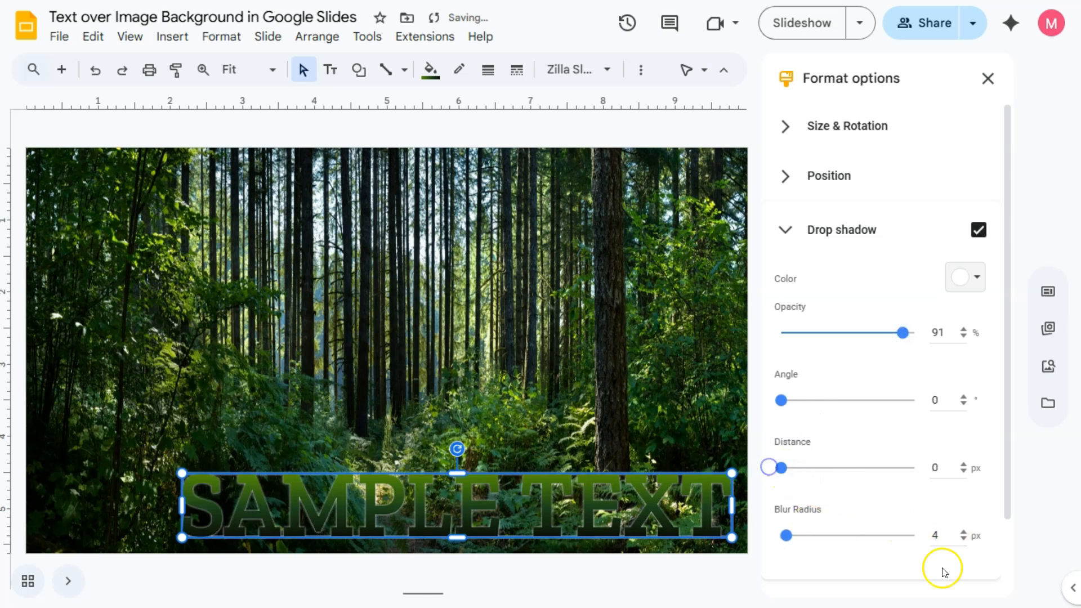
click(964, 532)
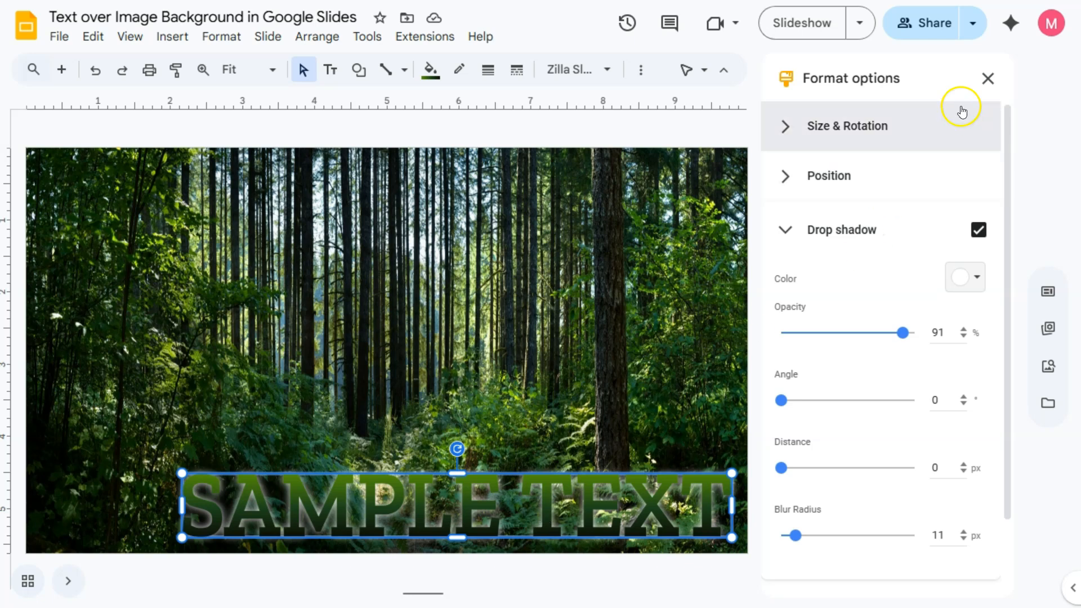
click(987, 78)
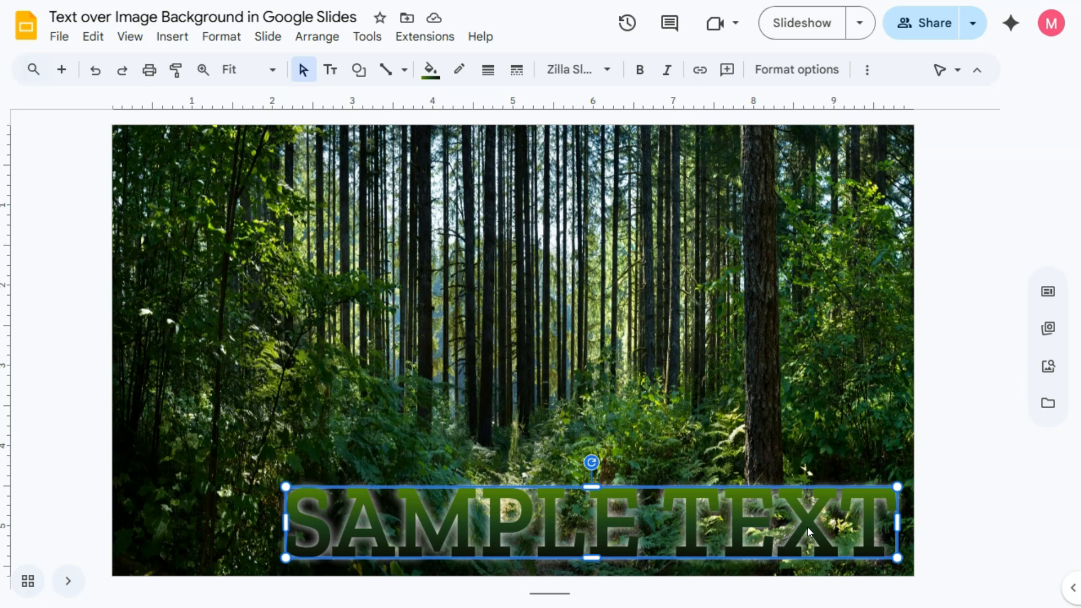
click(770, 360)
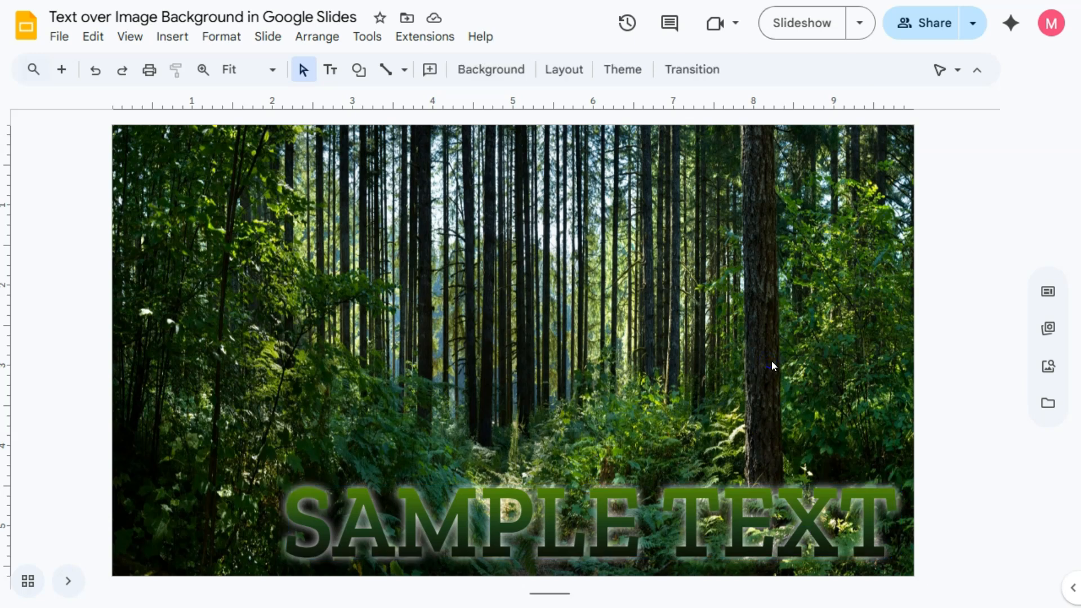
- Add an on-click Fade in animation to the word art, slow it to medium speed, and play the preview
click(694, 507)
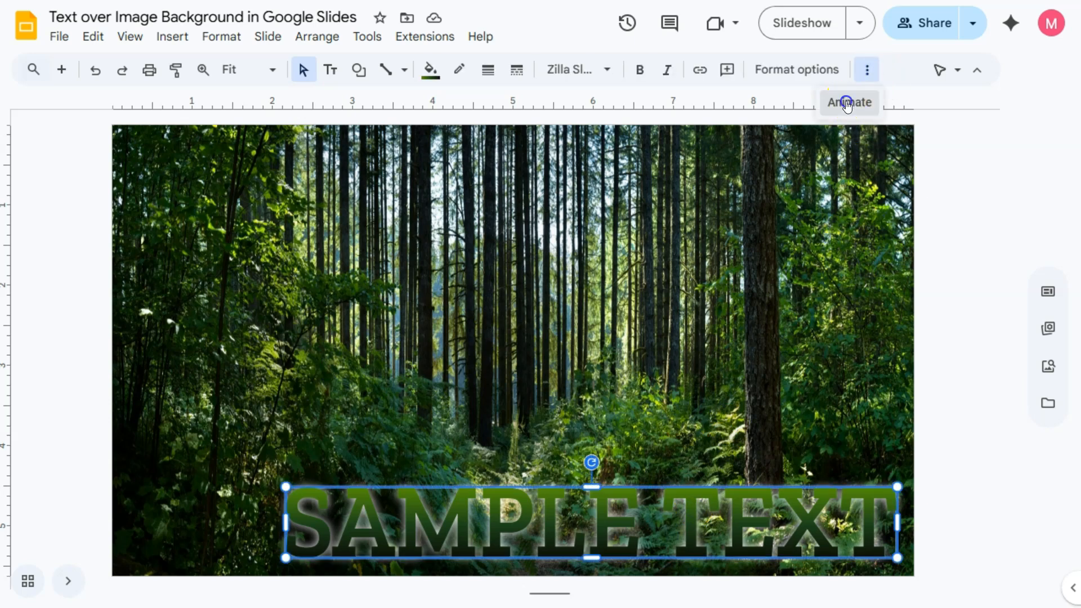
click(868, 69)
click(816, 332)
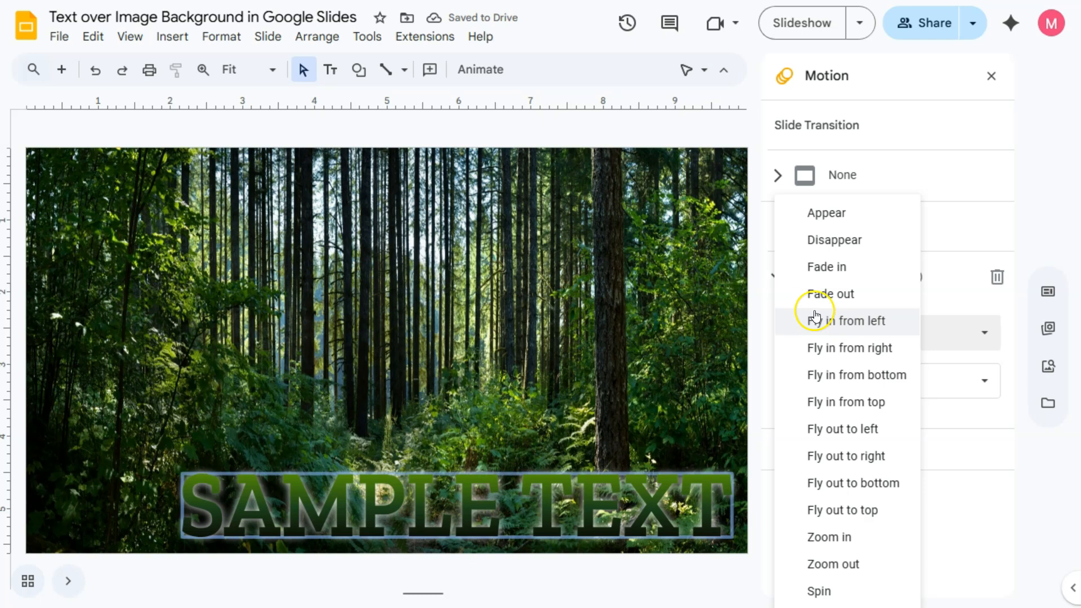
click(825, 273)
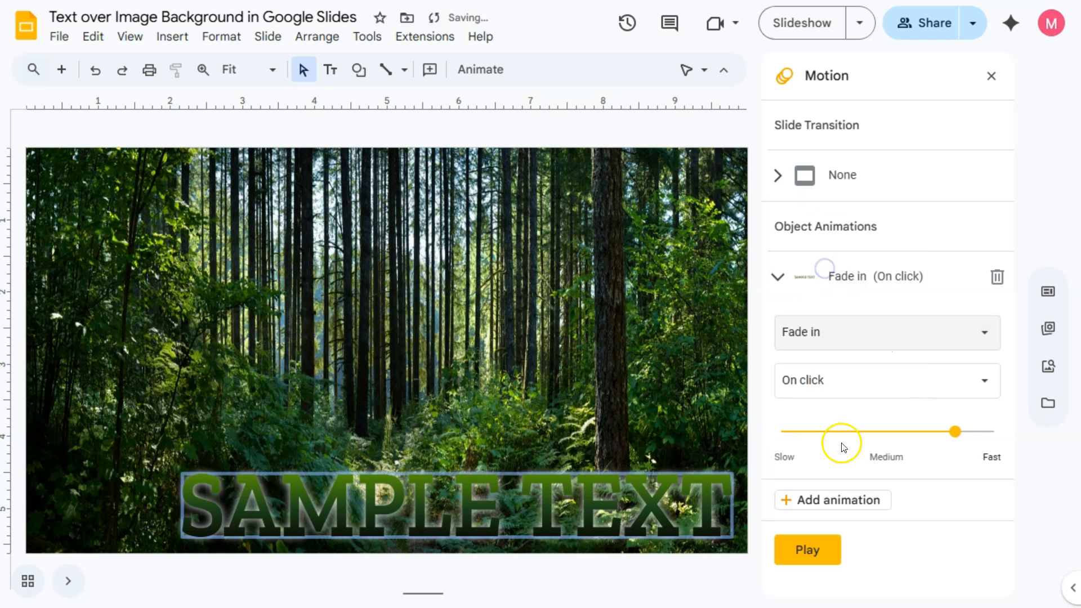
drag(953, 430, 911, 431)
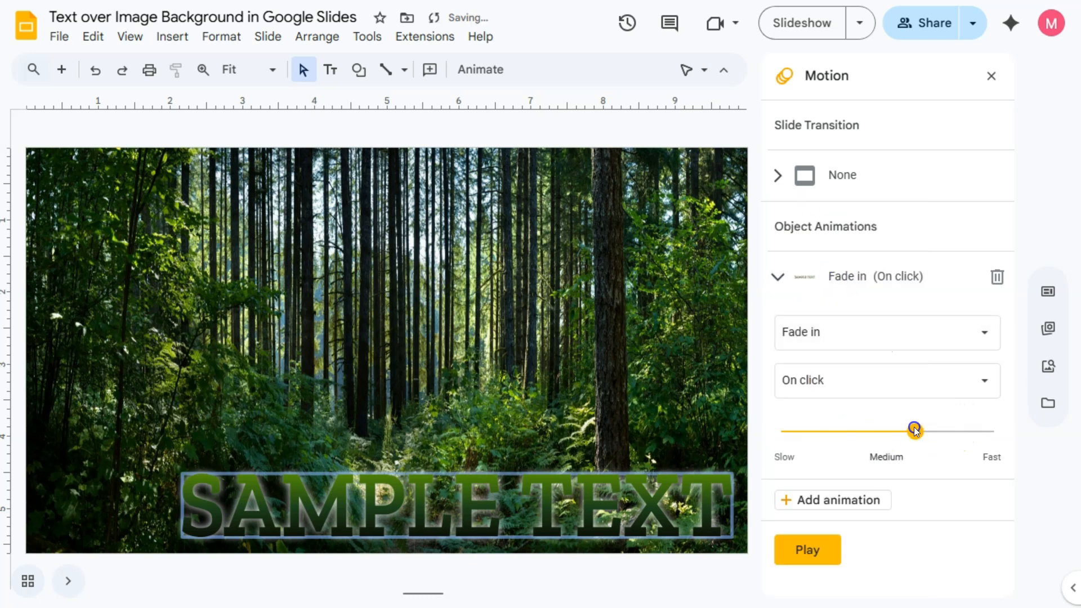
click(806, 550)
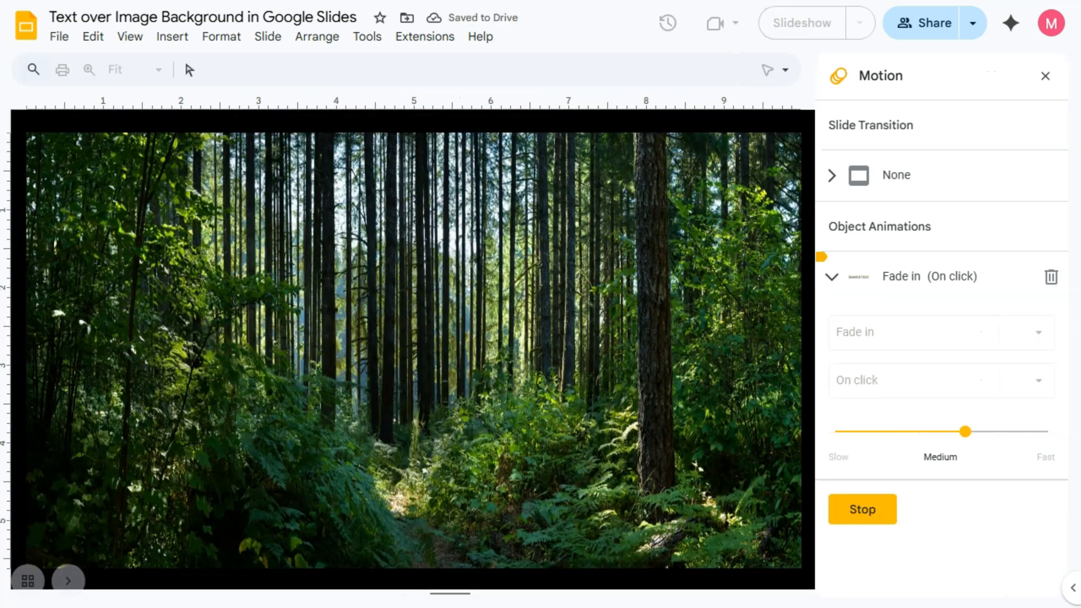